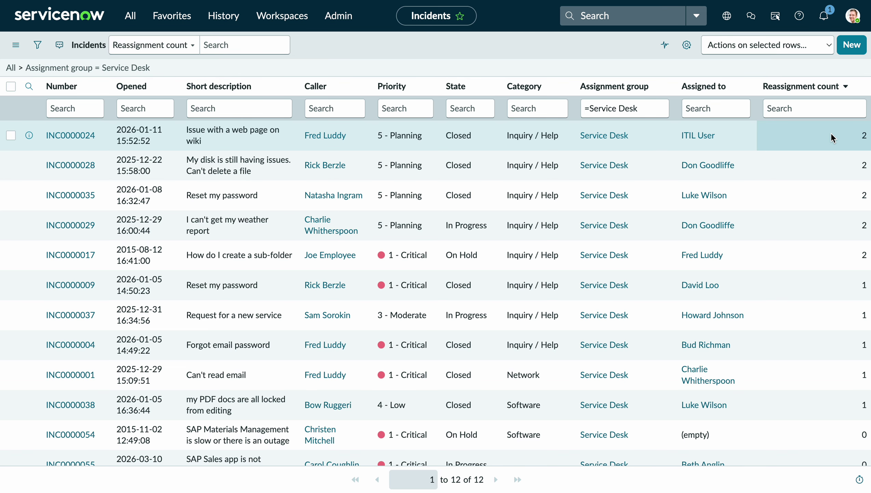
Configure the Reassignment count list calculations to keep only the total value, clearing the average, maximum and minimum values.
{"action": "scroll", "coordinate": [821, 175], "scroll_direction": "down", "scroll_amount": 5}
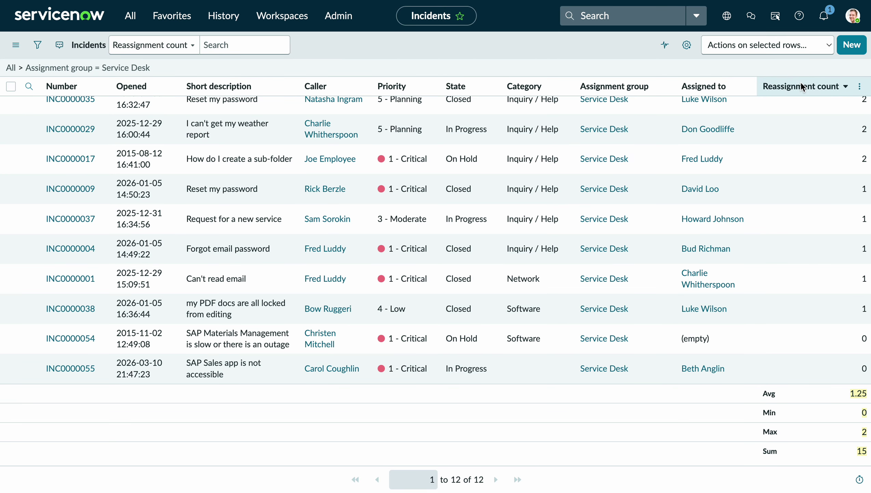
{"action": "right_click", "coordinate": [801, 85]}
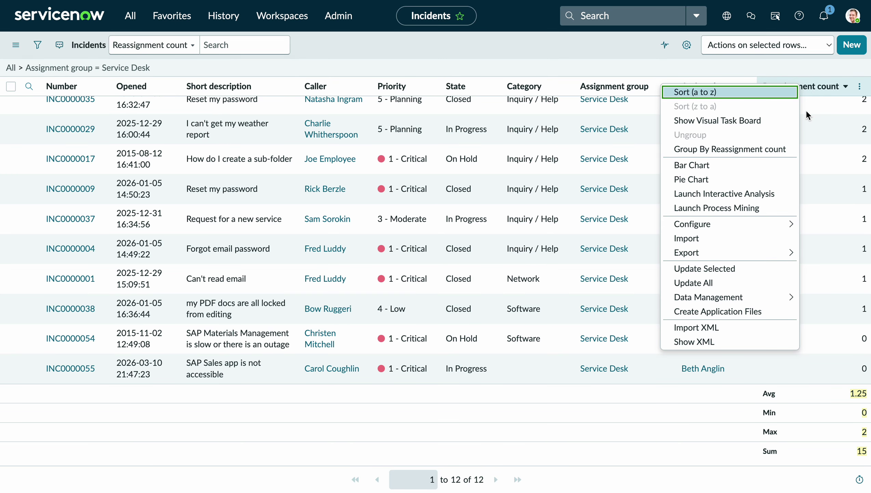
{"action": "mouse_move", "coordinate": [747, 220]}
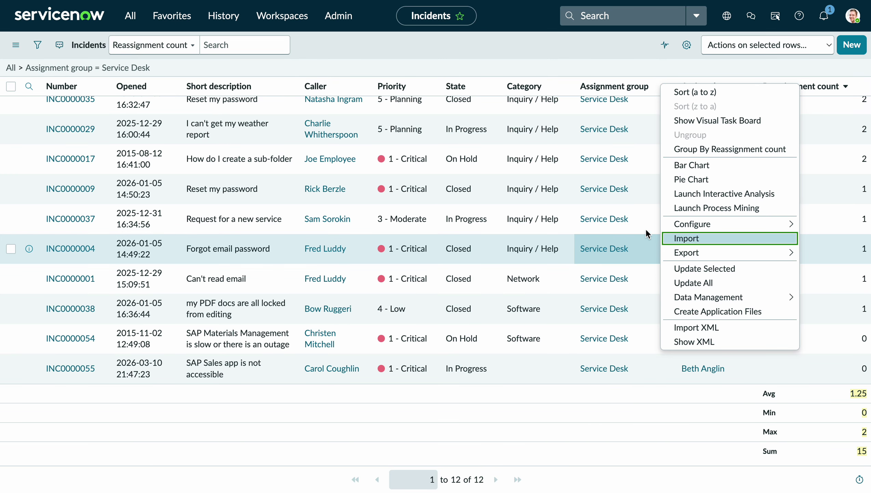
{"action": "left_click", "coordinate": [645, 243]}
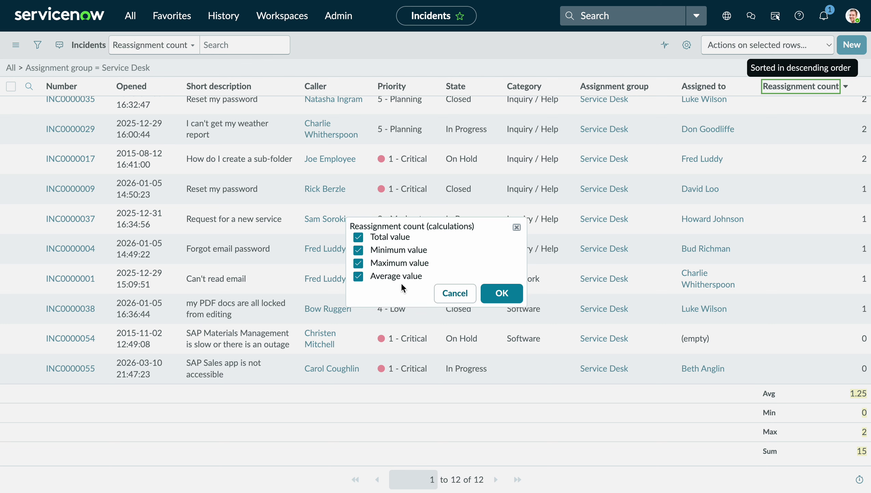
{"action": "left_click", "coordinate": [359, 276]}
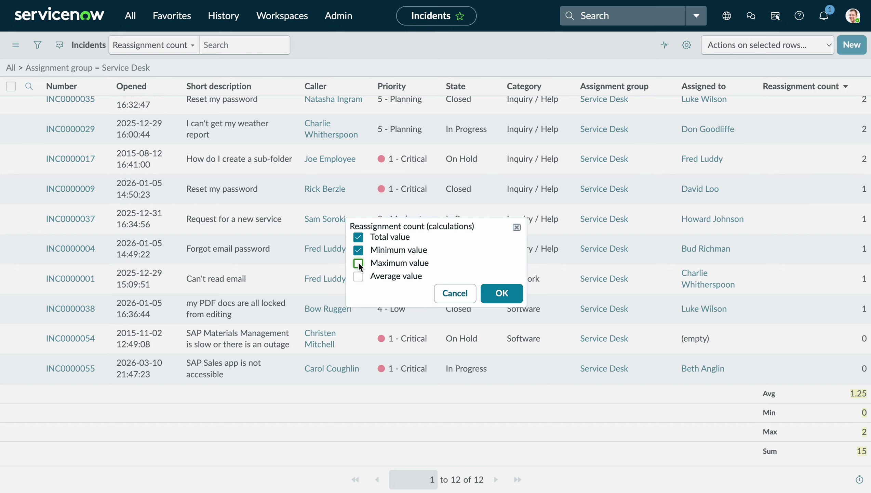
{"action": "left_click", "coordinate": [358, 263]}
{"action": "left_click", "coordinate": [359, 253]}
{"action": "left_click", "coordinate": [507, 295]}
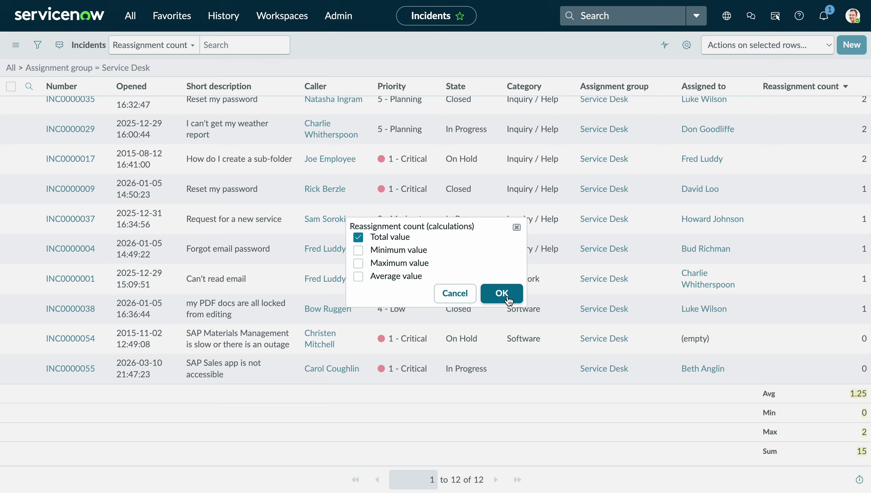
{"action": "left_click", "coordinate": [502, 294]}
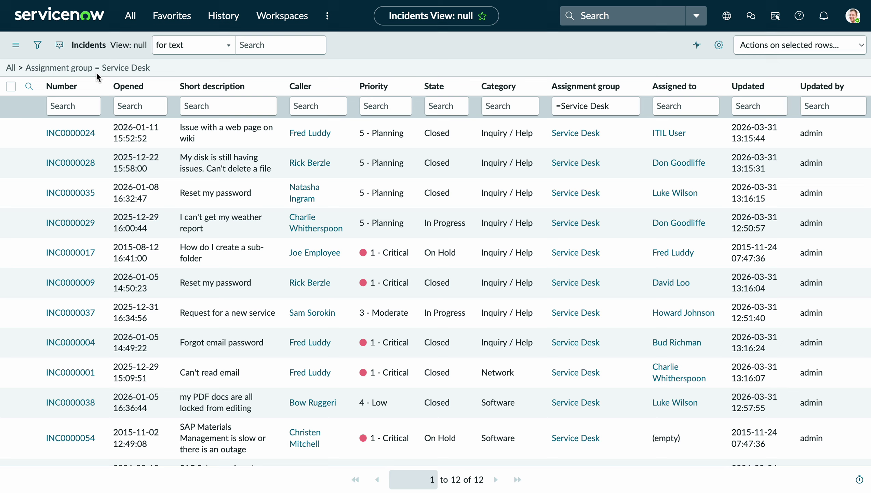
Examine the Service Desk incident lists with and without the Reassignment count column, including the calculation row beneath the records.
{"action": "left_click", "coordinate": [96, 72]}
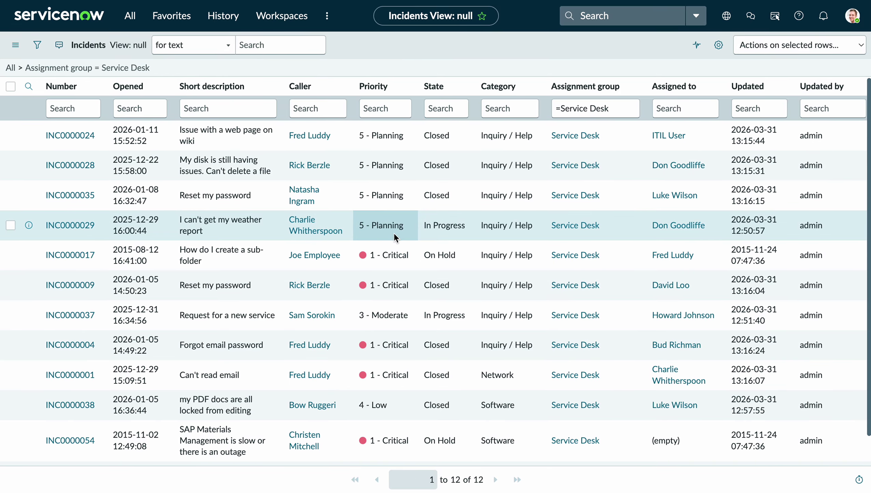
{"action": "scroll", "coordinate": [699, 283], "scroll_direction": "down", "scroll_amount": 1}
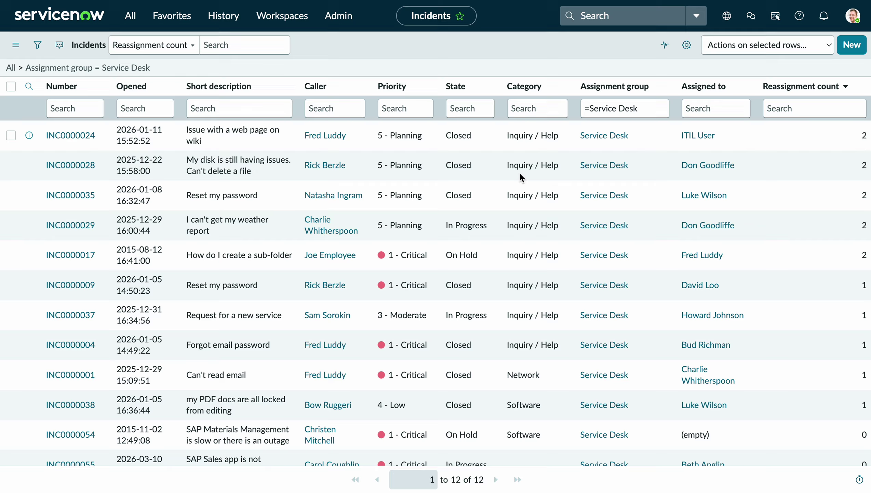
{"action": "scroll", "coordinate": [708, 217], "scroll_direction": "down", "scroll_amount": 2}
{"action": "scroll", "coordinate": [708, 217], "scroll_direction": "up", "scroll_amount": 2}
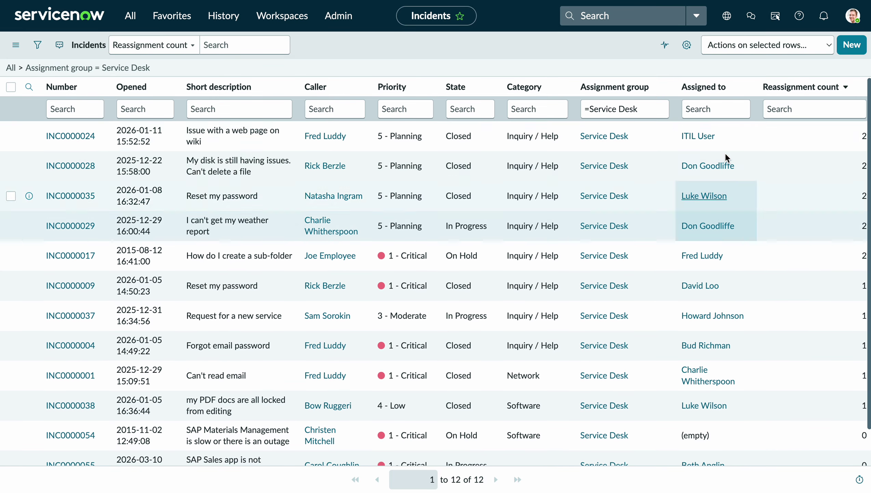
{"action": "scroll", "coordinate": [738, 269], "scroll_direction": "down", "scroll_amount": 2}
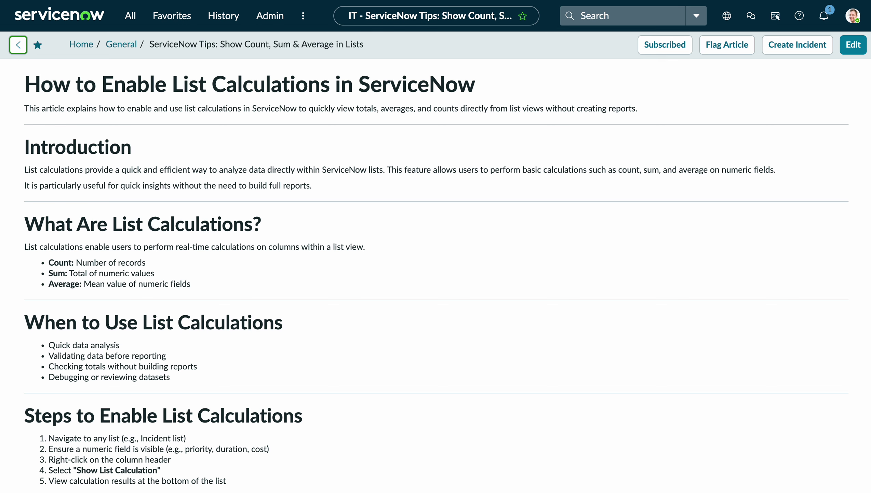
Read the knowledge article on enabling list calculations, from its introduction through the notes, common issues, best practices and conclusion.
{"action": "scroll", "coordinate": [501, 320], "scroll_direction": "down", "scroll_amount": 10}
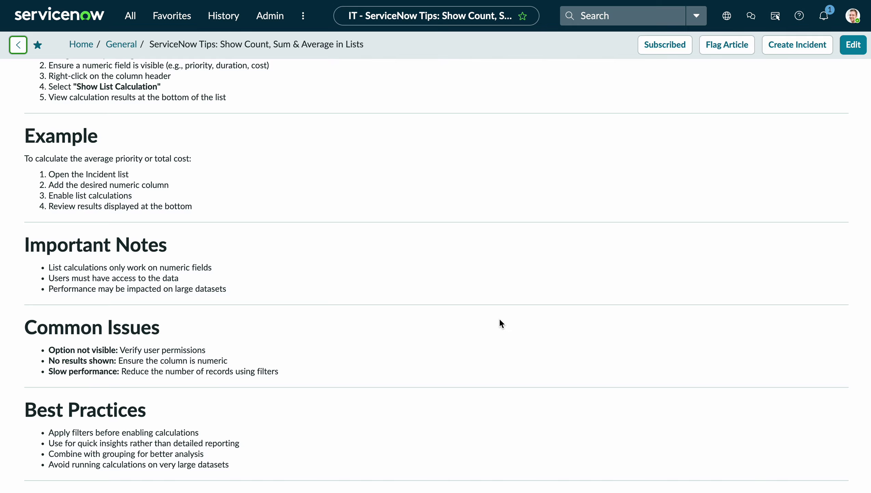
{"action": "scroll", "coordinate": [499, 318], "scroll_direction": "down", "scroll_amount": 3}
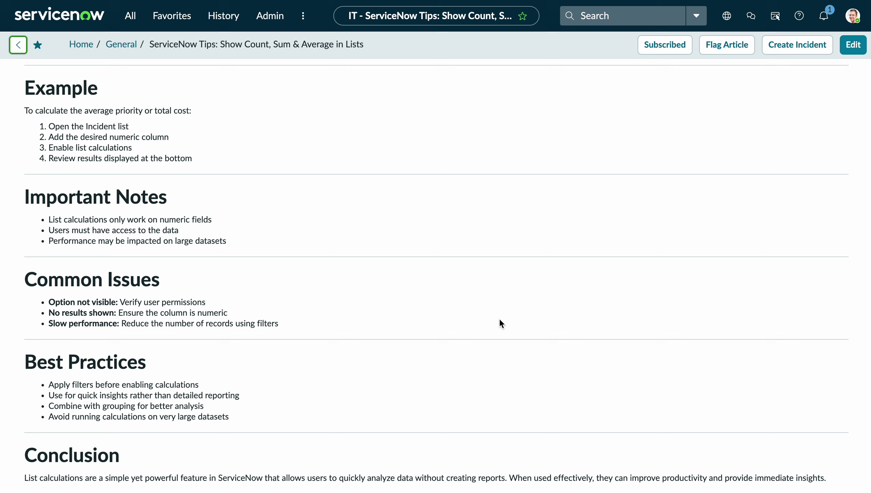
{"action": "scroll", "coordinate": [501, 320], "scroll_direction": "down", "scroll_amount": 2}
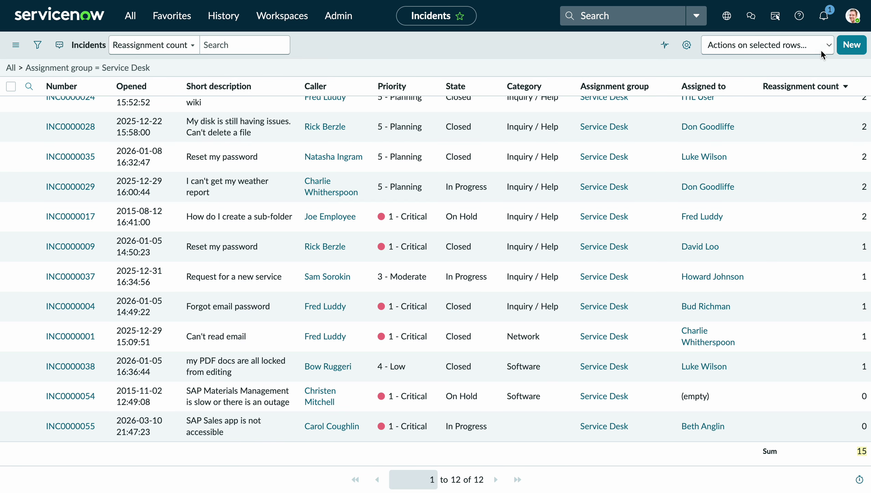
Check the Configure options for the incident list's Reassignment count column, and open UI Context Menus by filtering the navigator for "context me".
{"action": "right_click", "coordinate": [805, 86]}
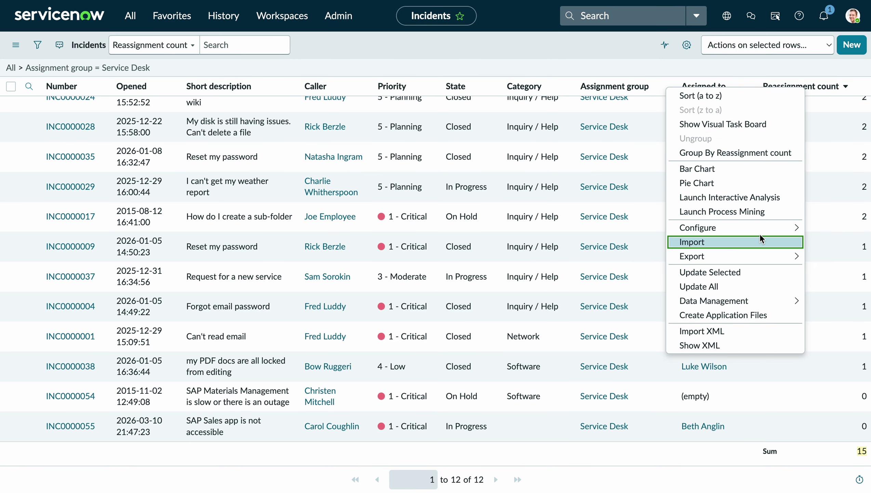
{"action": "mouse_move", "coordinate": [734, 230]}
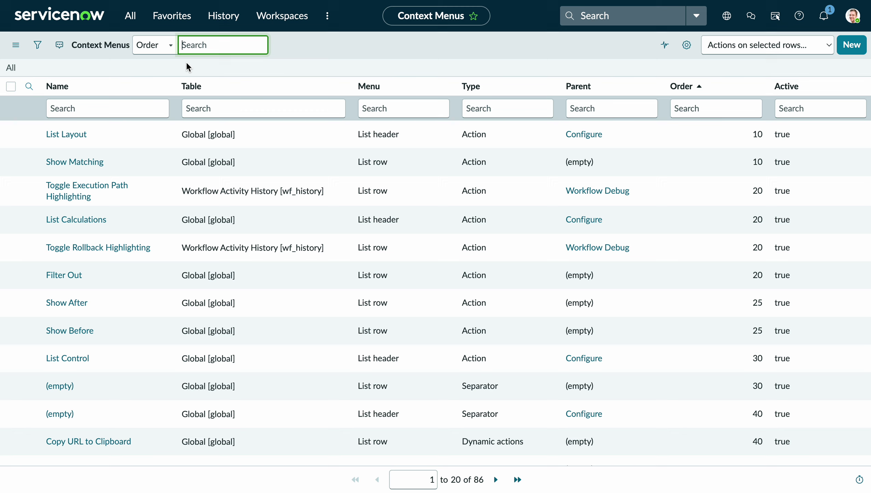
{"action": "left_click", "coordinate": [131, 15]}
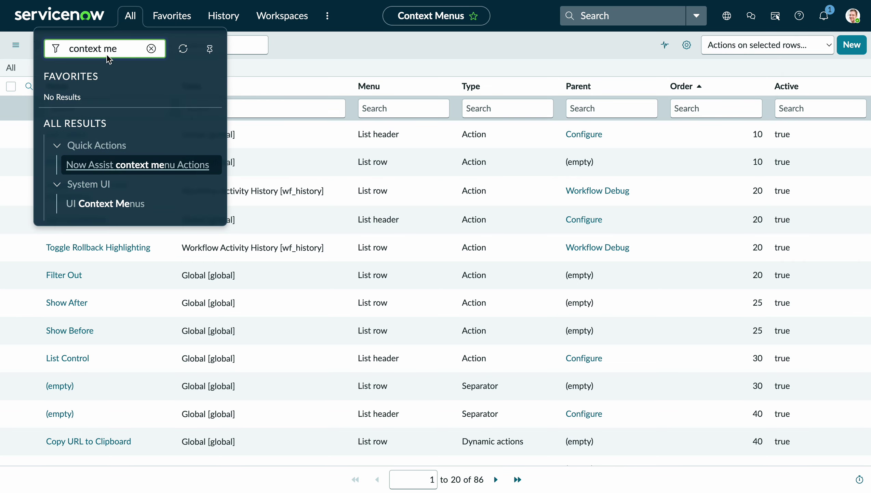
{"action": "left_click", "coordinate": [113, 207]}
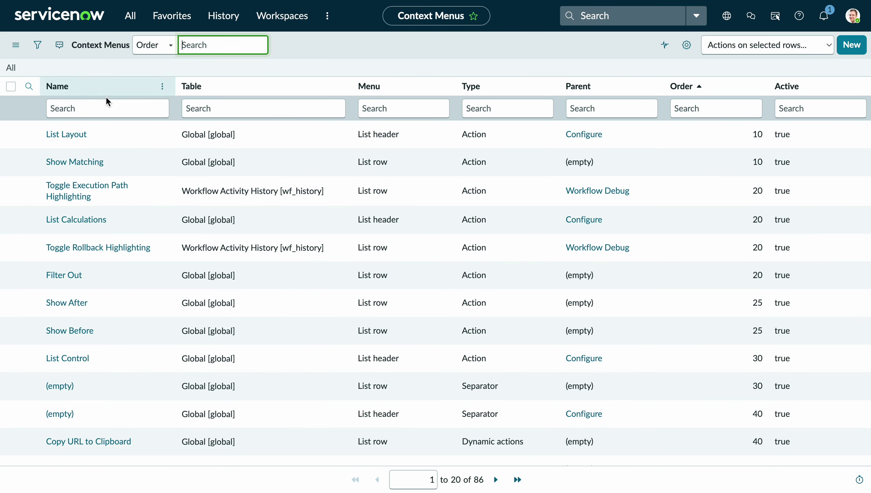
Filter the context menus by the name "configure" and open the Configure record.
{"action": "left_click", "coordinate": [107, 104]}
{"action": "type", "text": "conf"}
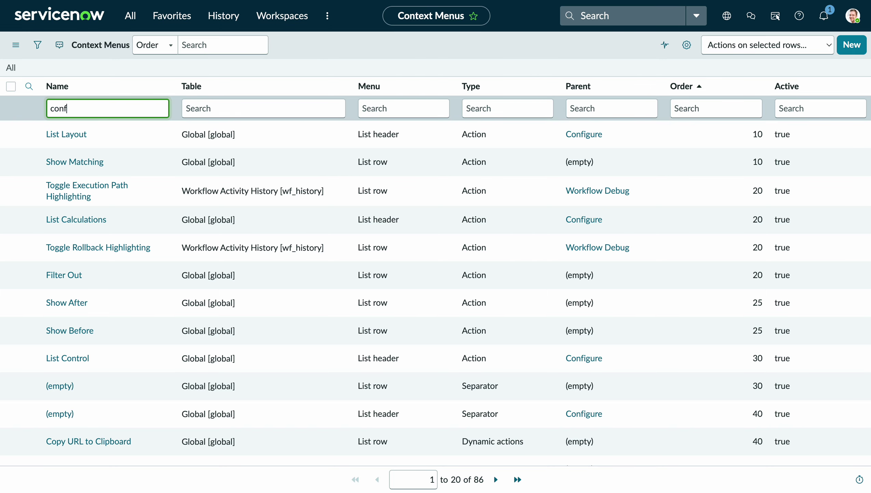
{"action": "type", "text": "igure"}
{"action": "key", "text": "Return"}
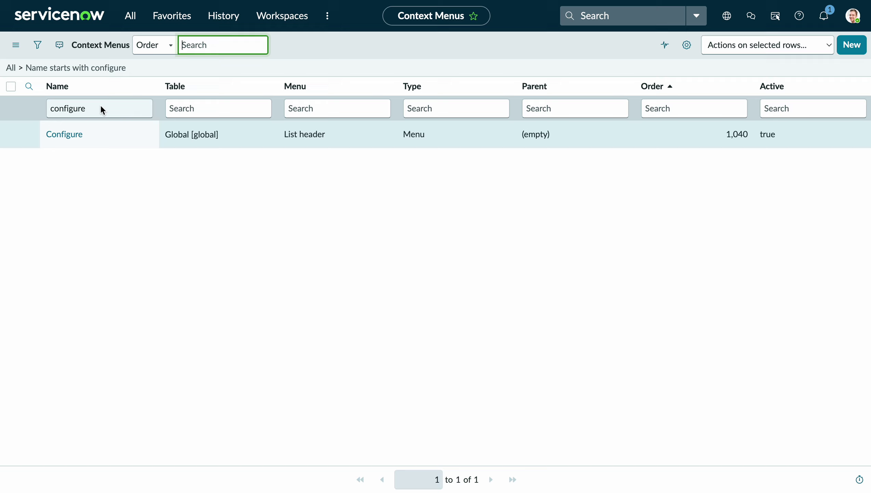
{"action": "left_click", "coordinate": [65, 134]}
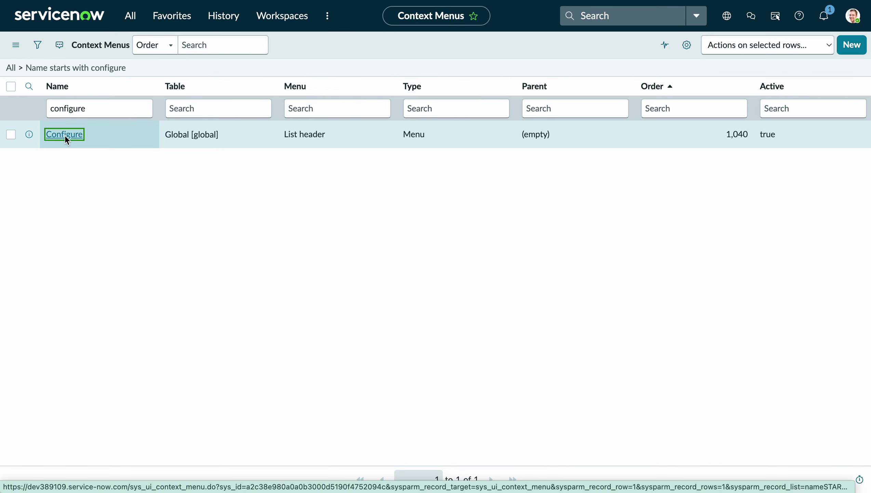
{"action": "left_click", "coordinate": [65, 134]}
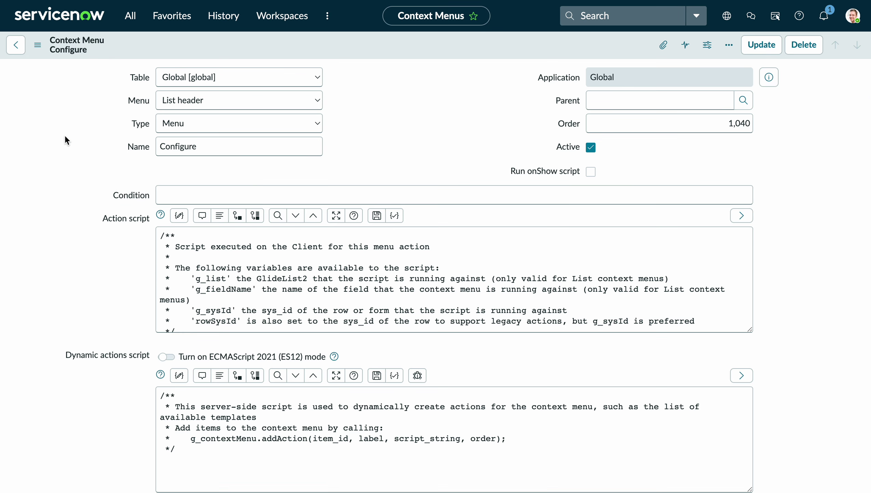
Open the List Calculations action from the context menus related to the Configure record.
{"action": "scroll", "coordinate": [88, 247], "scroll_direction": "down", "scroll_amount": 3}
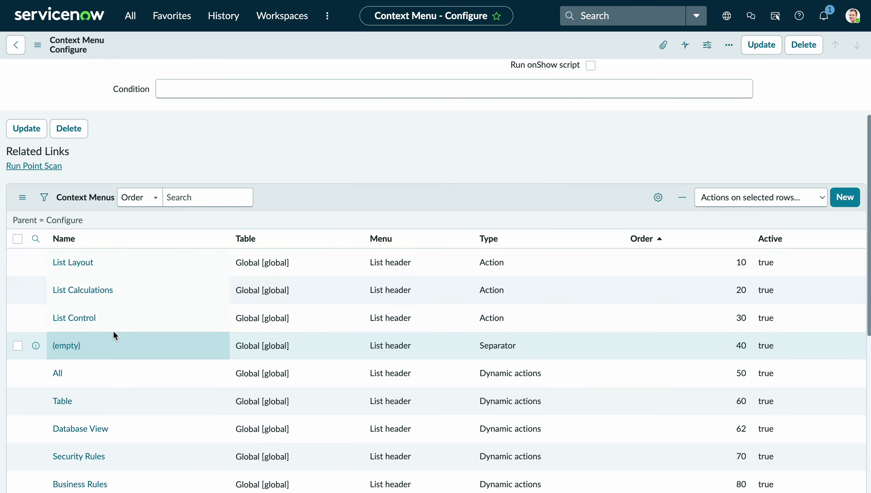
{"action": "scroll", "coordinate": [113, 330], "scroll_direction": "down", "scroll_amount": 1}
{"action": "scroll", "coordinate": [113, 330], "scroll_direction": "down", "scroll_amount": 1}
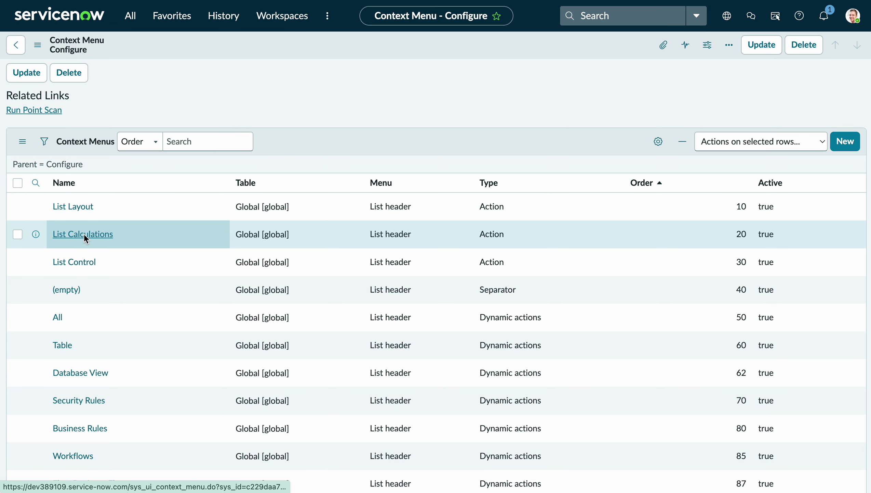
{"action": "left_click", "coordinate": [84, 234]}
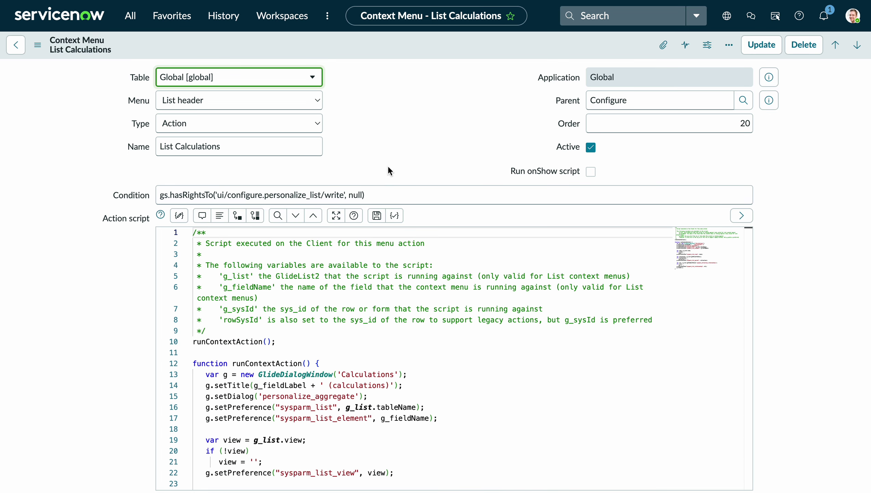
Examine the List Calculations condition and read through its action script to the end of runContextAction.
{"action": "left_click", "coordinate": [387, 196]}
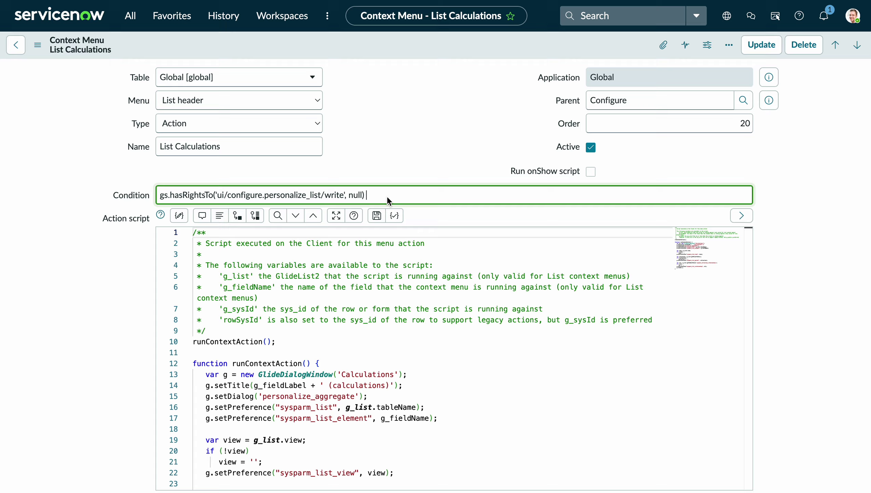
{"action": "scroll", "coordinate": [387, 196], "scroll_direction": "down", "scroll_amount": 2}
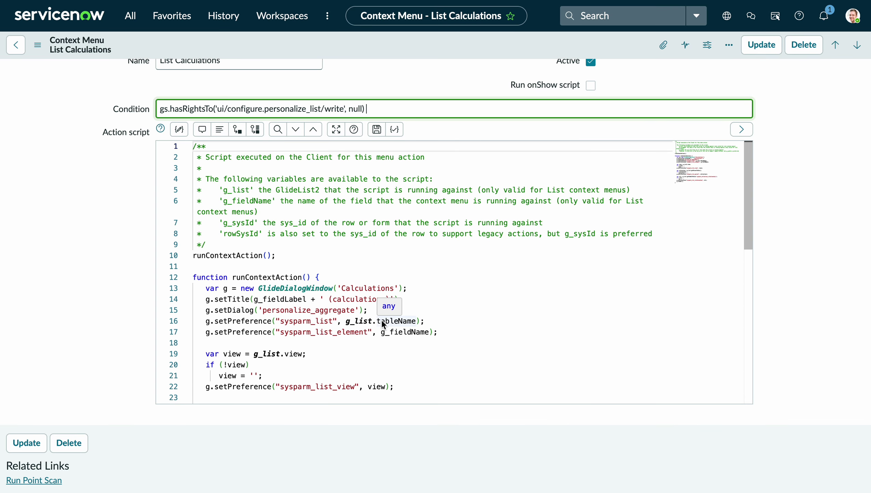
{"action": "scroll", "coordinate": [382, 320], "scroll_direction": "down", "scroll_amount": 3}
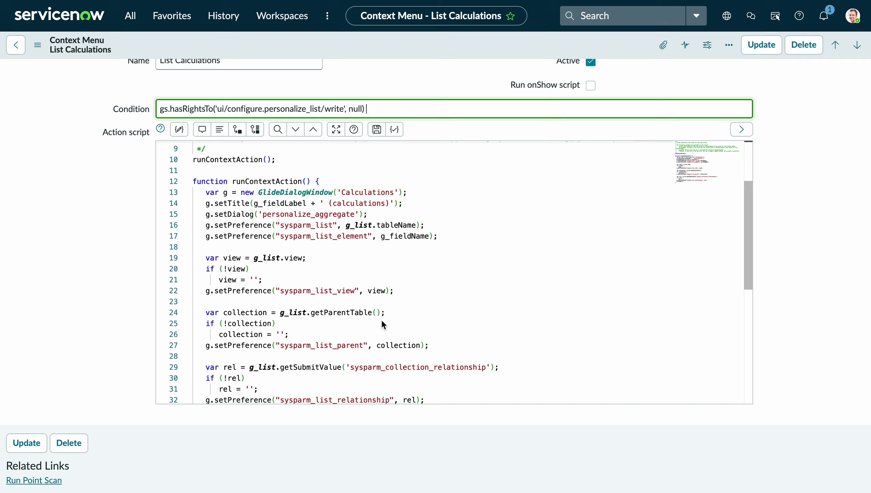
{"action": "scroll", "coordinate": [471, 295], "scroll_direction": "down", "scroll_amount": 5}
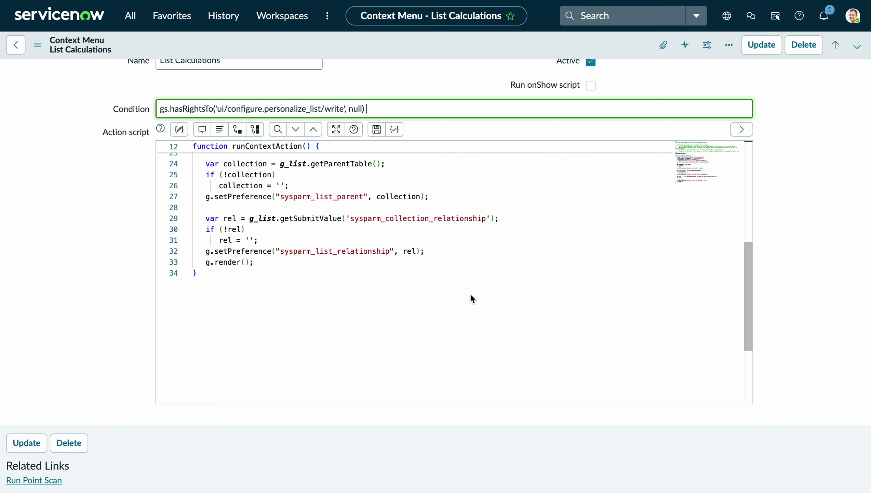
{"action": "scroll", "coordinate": [466, 247], "scroll_direction": "up", "scroll_amount": 3}
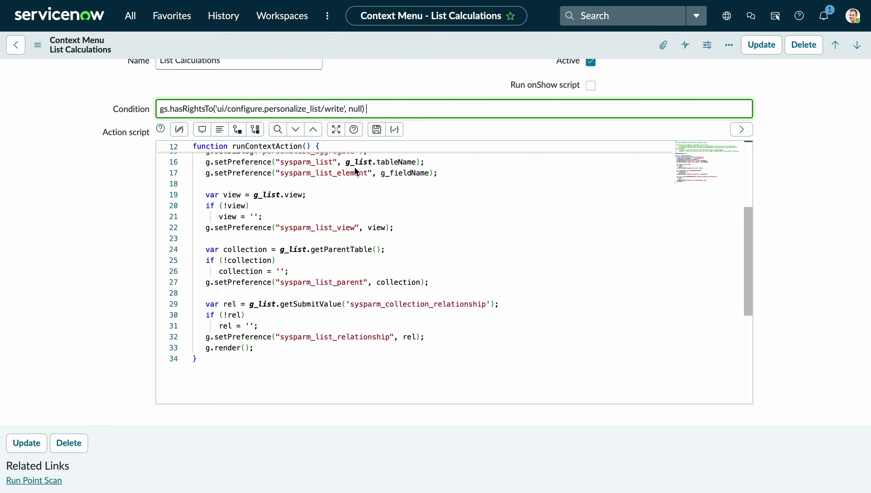
Return to the list calculations knowledge article and review its notes, common issues, best practices and conclusion.
{"action": "key", "text": "ctrl+Tab"}
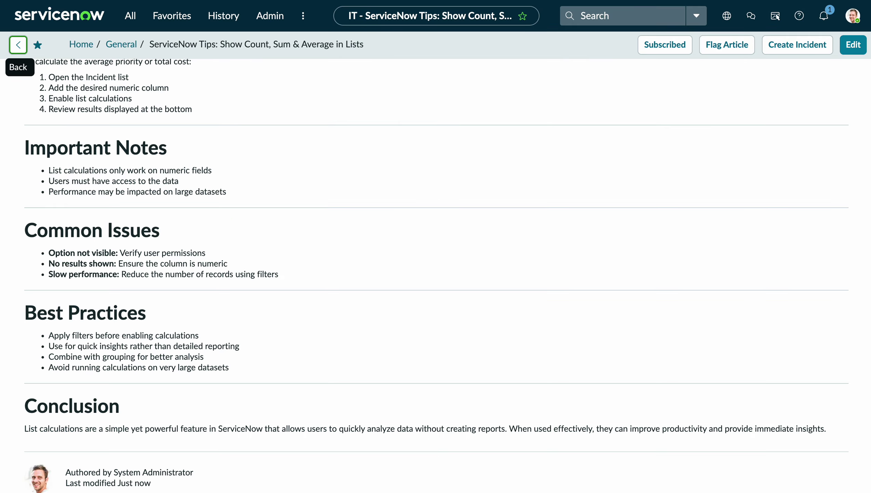
{"action": "scroll", "coordinate": [267, 247], "scroll_direction": "down", "scroll_amount": 2}
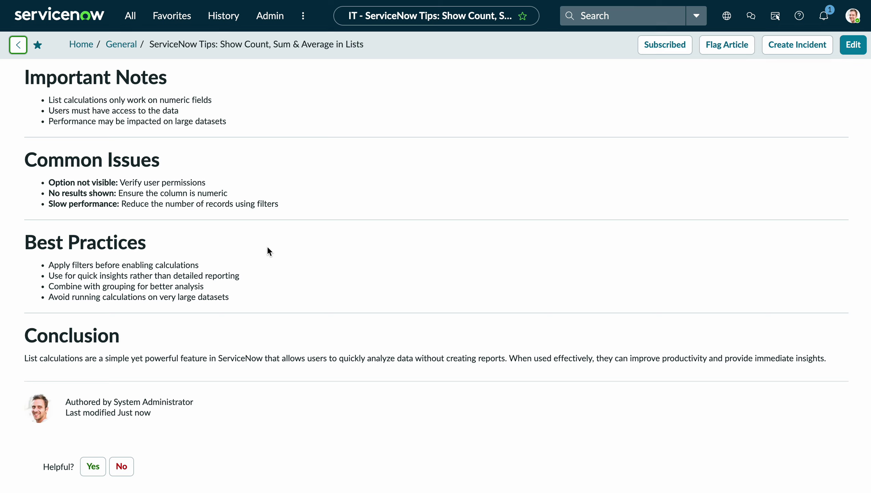
{"action": "mouse_move", "coordinate": [436, 1]}
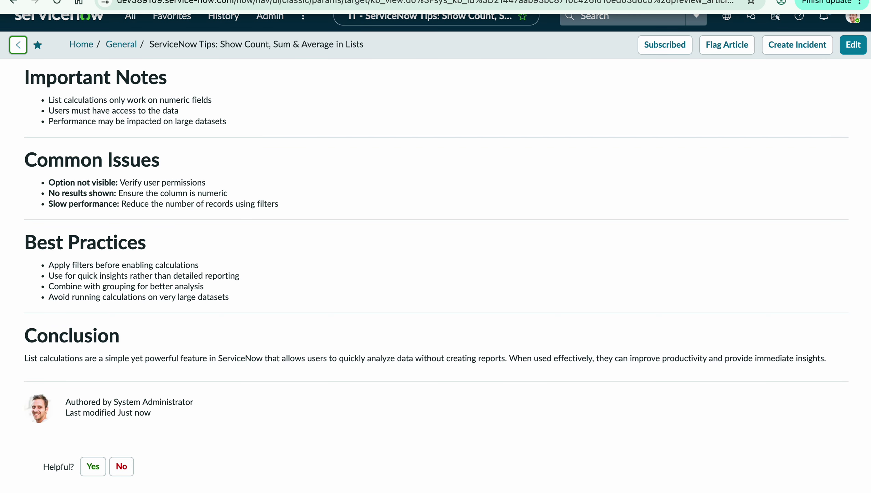